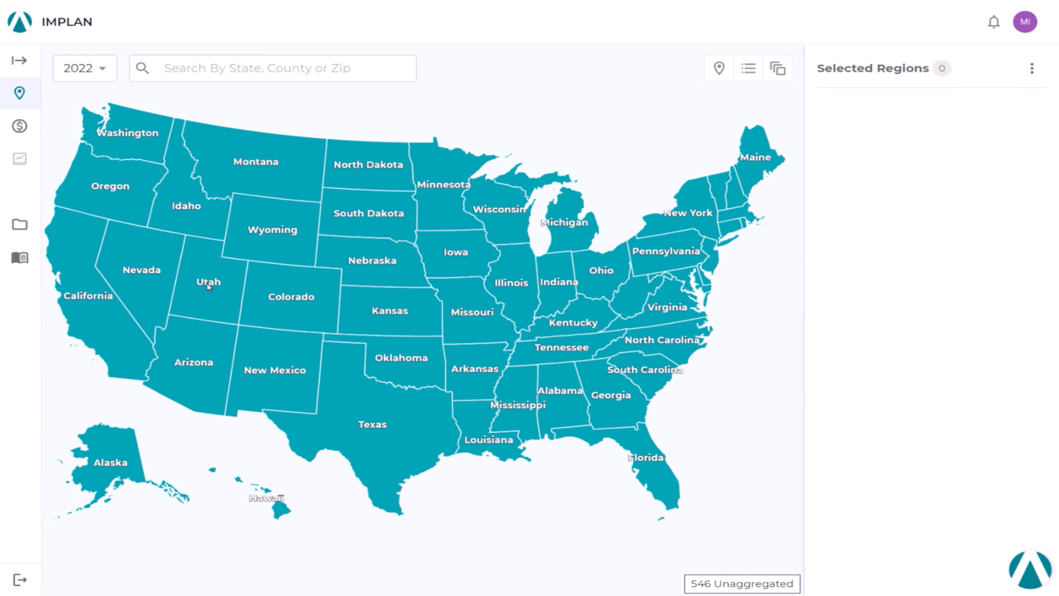
# Step: Search the region map for Union County and select Union County, NC as the study region
pyautogui.click(207, 282)
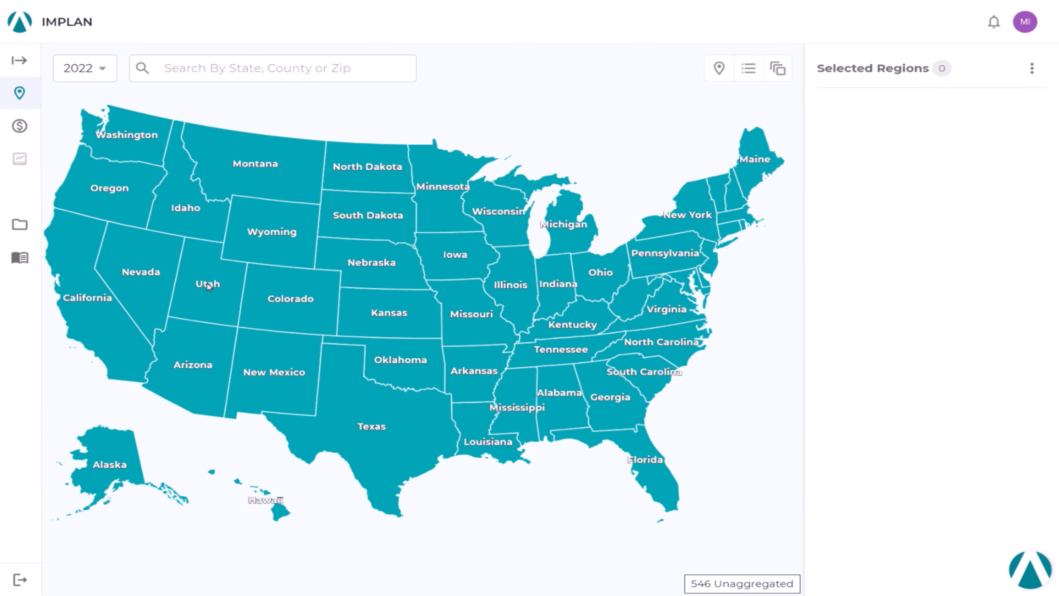
pyautogui.click(372, 63)
pyautogui.write('union co')
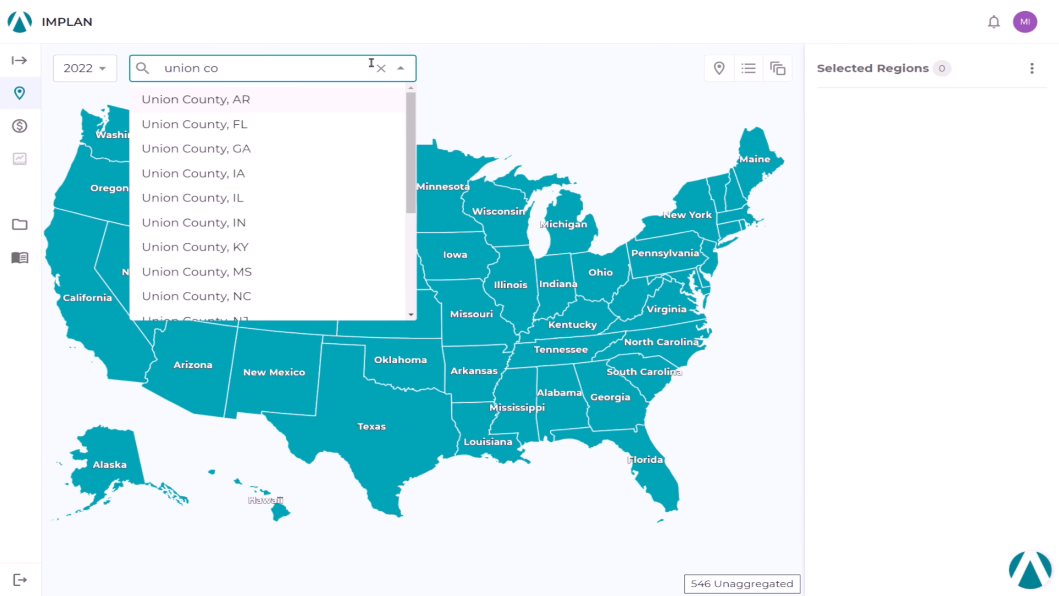
pyautogui.click(300, 296)
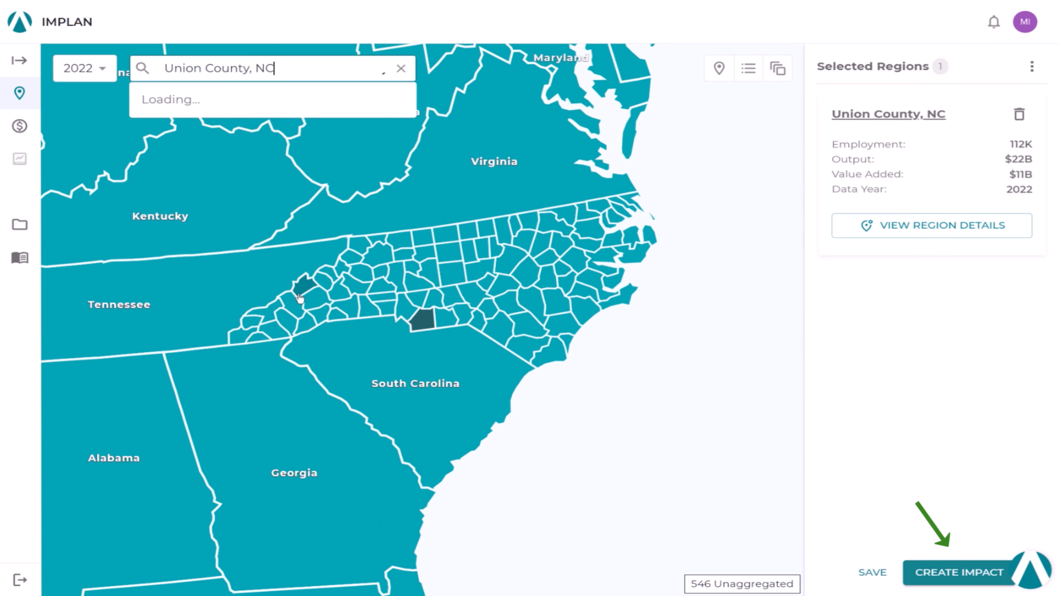
# Step: Create an impact project for the selected region and save it as "Construction and Operations Example"
pyautogui.write('Con')
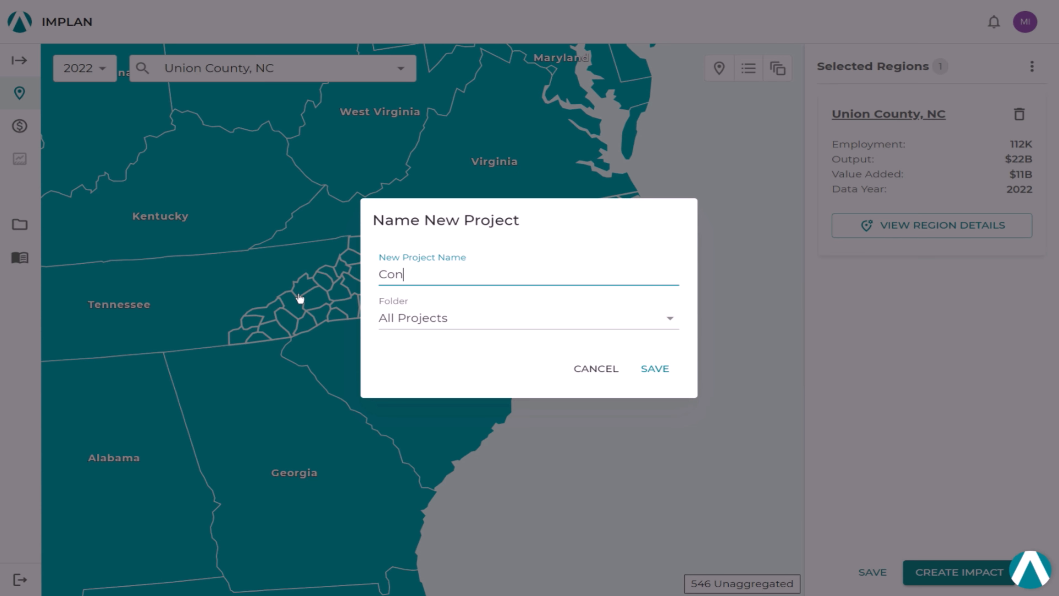
pyautogui.write('struction and Operations Example')
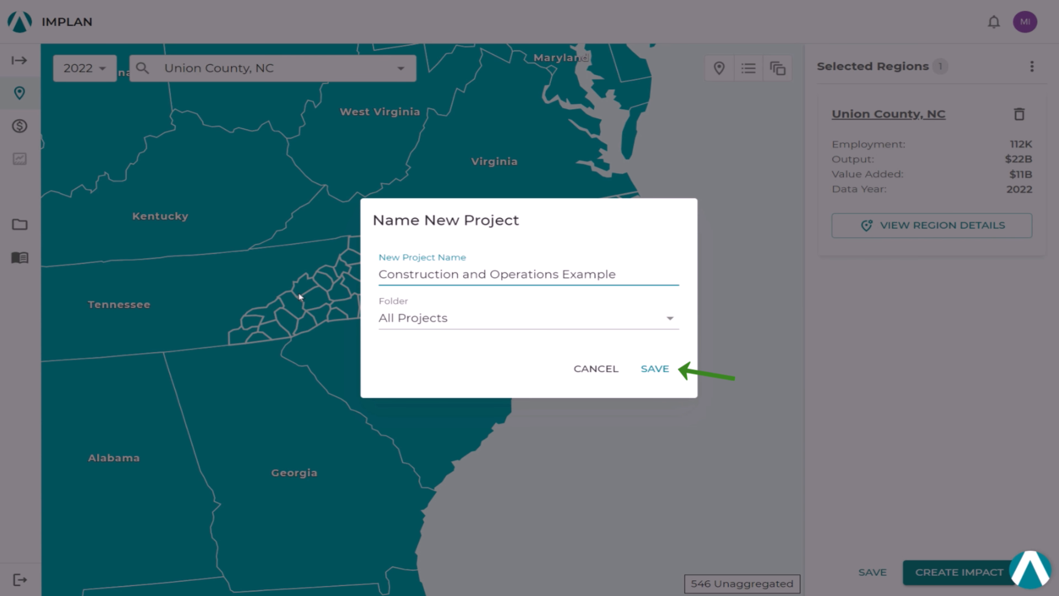
pyautogui.click(657, 370)
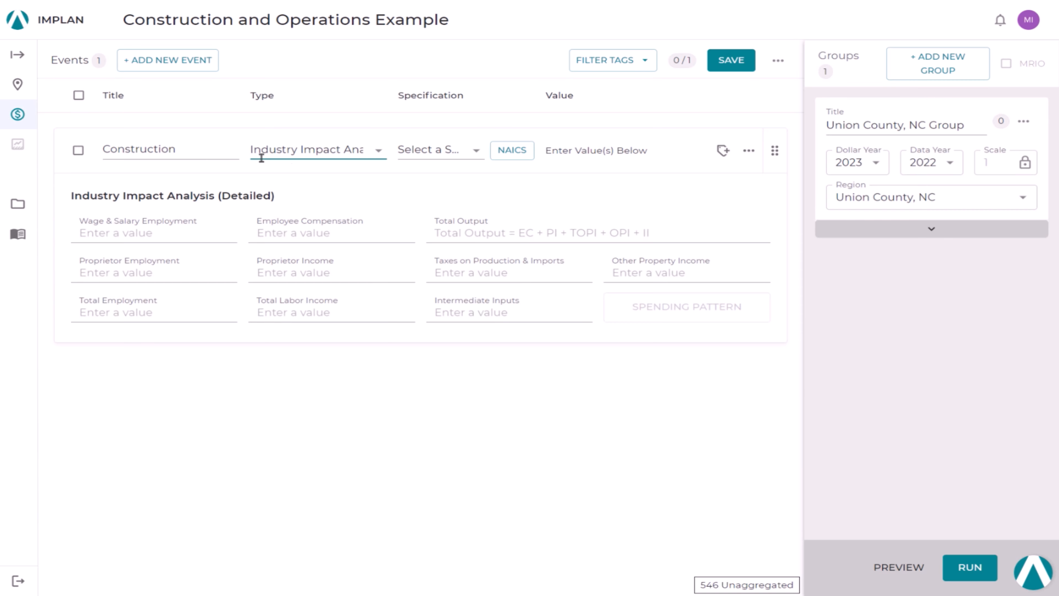
# Step: Set the Construction event's specification to 51 - Construction of new manufacturing structures and its total output to $100,000,000
pyautogui.click(447, 158)
pyautogui.write('51')
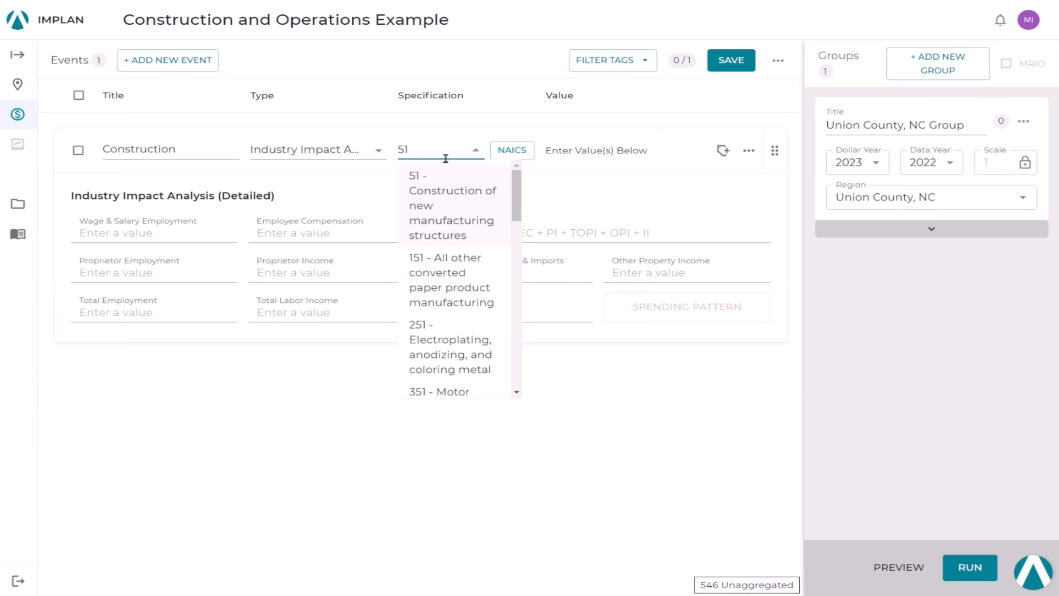
pyautogui.press('Return')
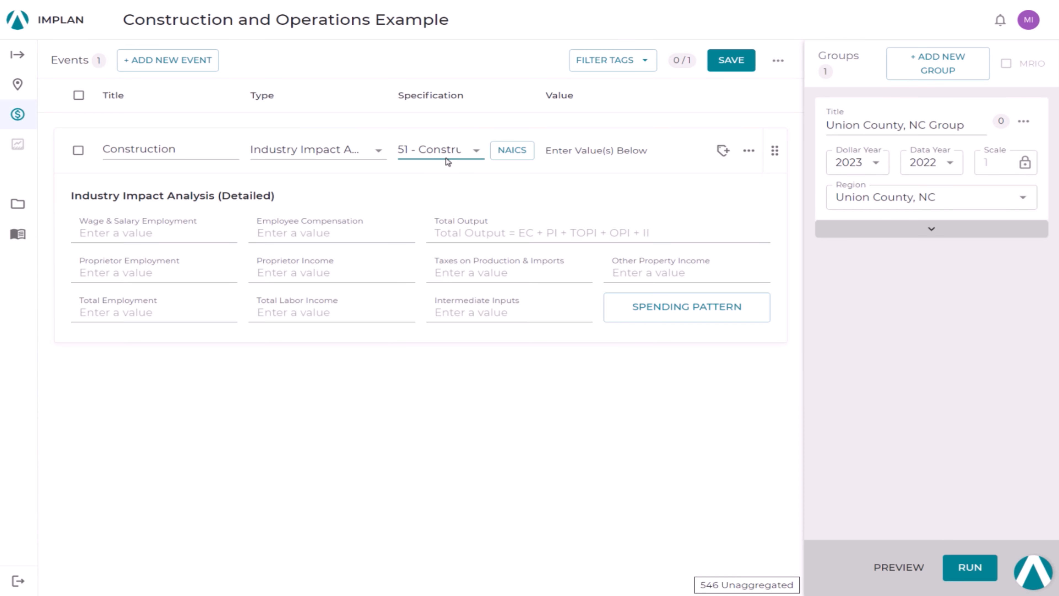
pyautogui.click(531, 226)
pyautogui.write('100000000')
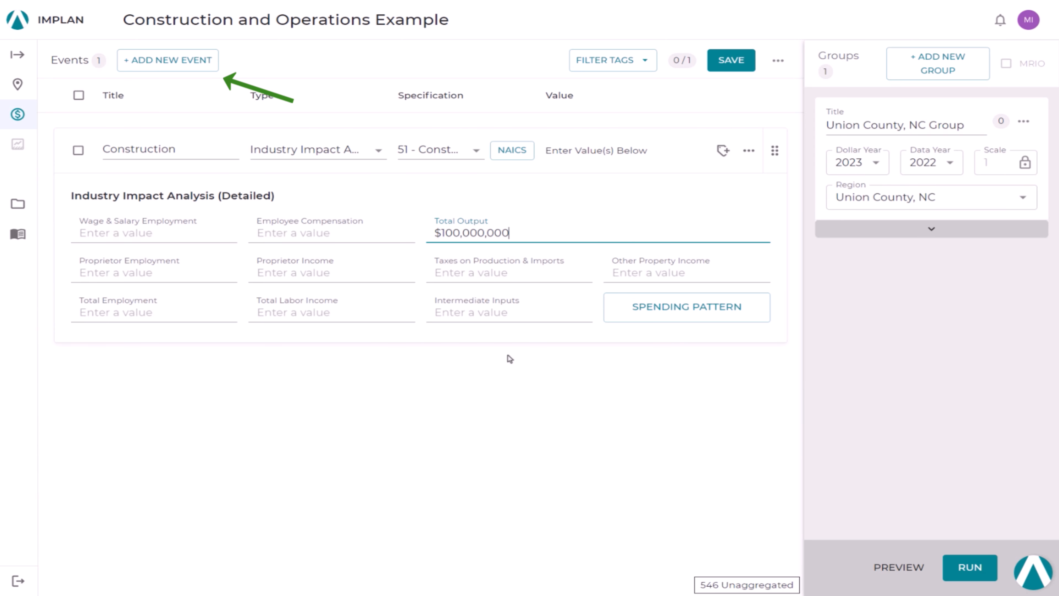
# Step: Add a second event titled "Operations" with the type Industry Impact Analysis (Detailed)
pyautogui.click(200, 66)
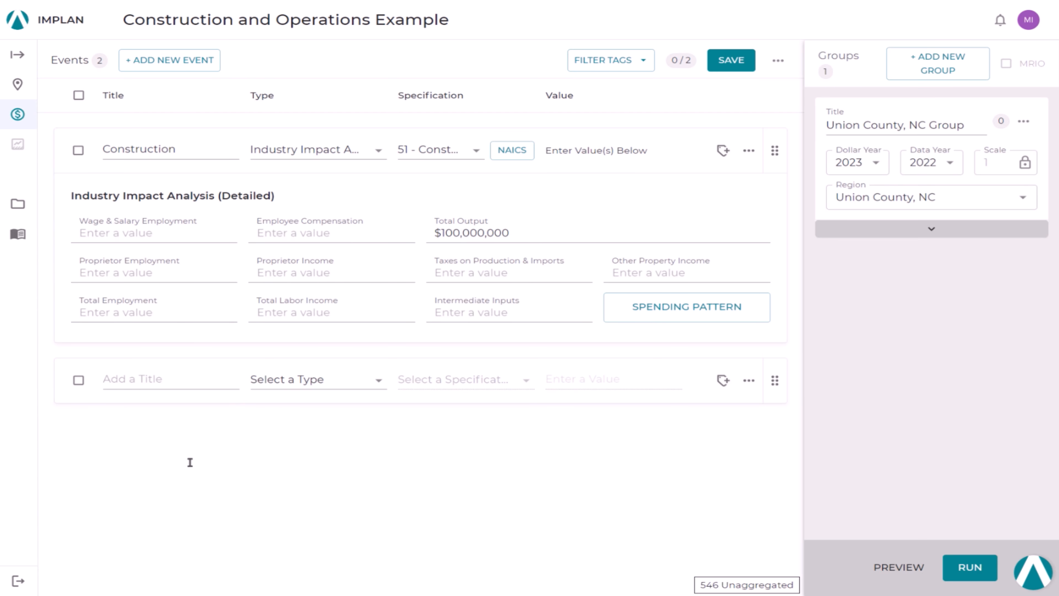
pyautogui.click(184, 383)
pyautogui.write('Operations')
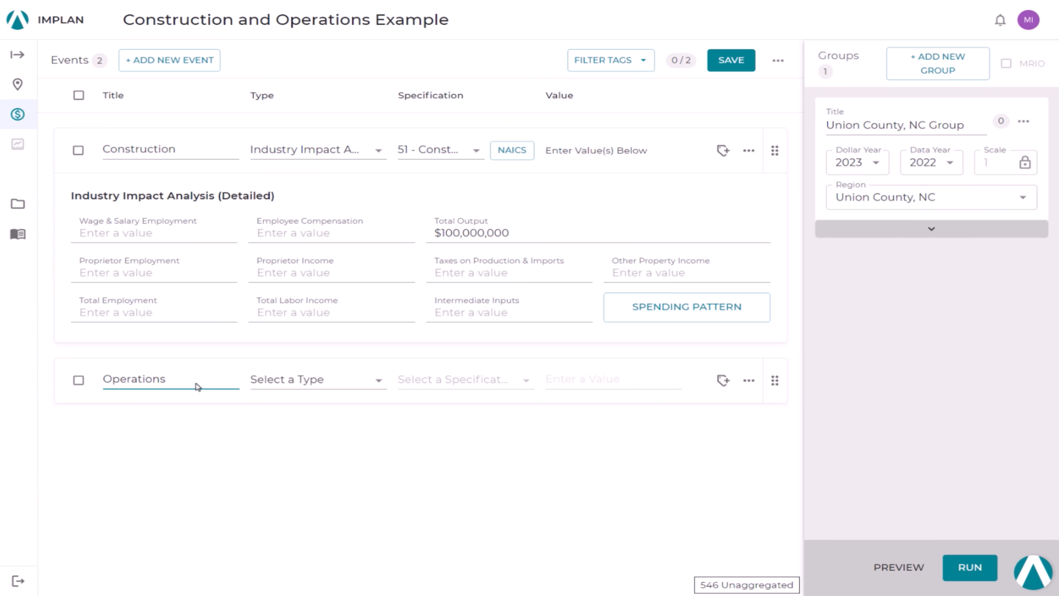
pyautogui.click(262, 385)
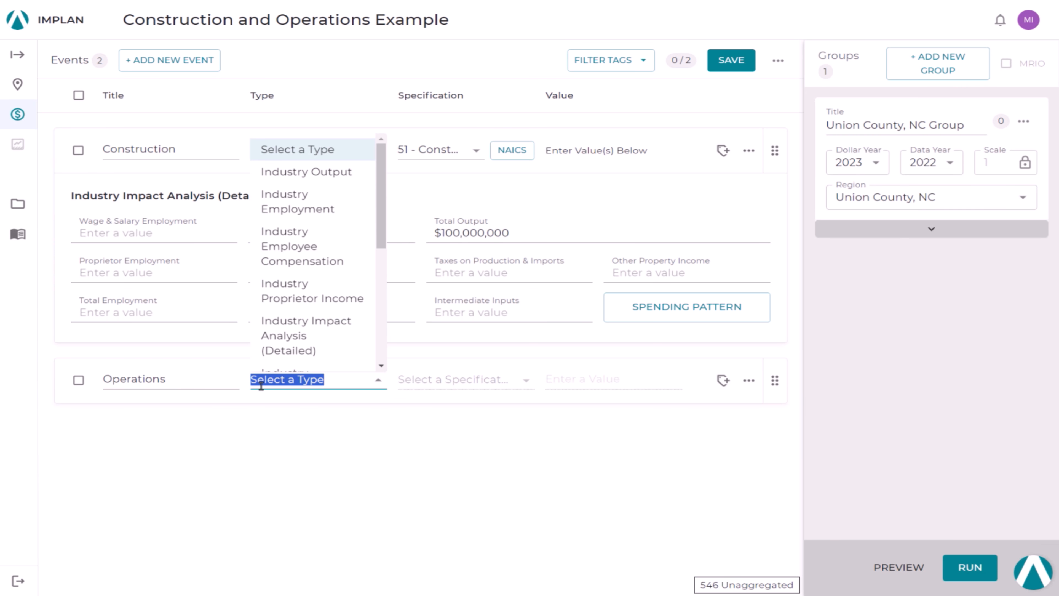
pyautogui.click(307, 347)
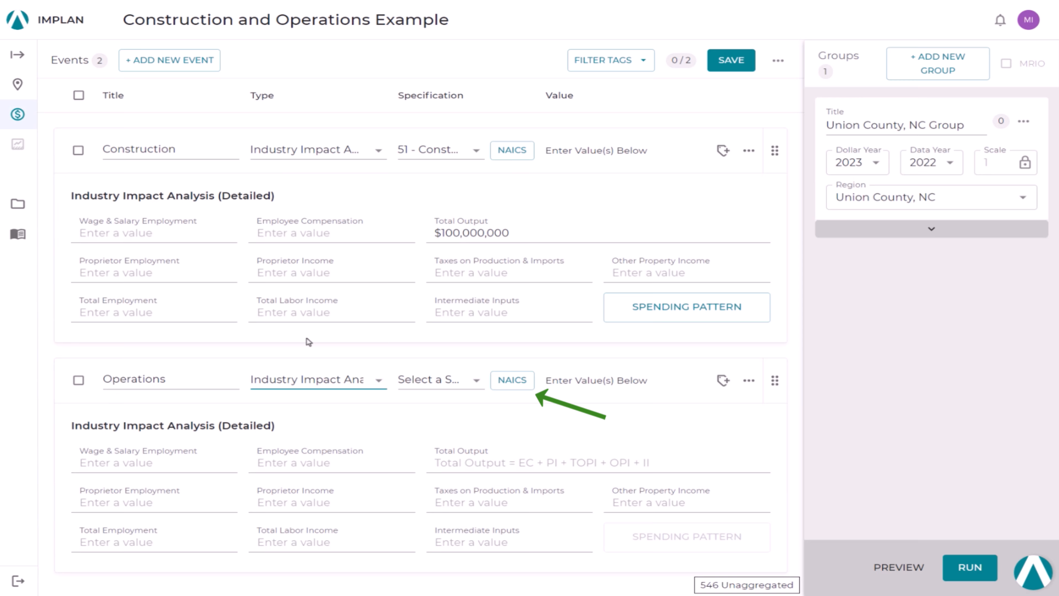
# Step: Look up "Adhesive manufacturing" by NAICS and assign IMPLAN industry 176 to the Operations event using the caulking compounds entry
pyautogui.click(513, 384)
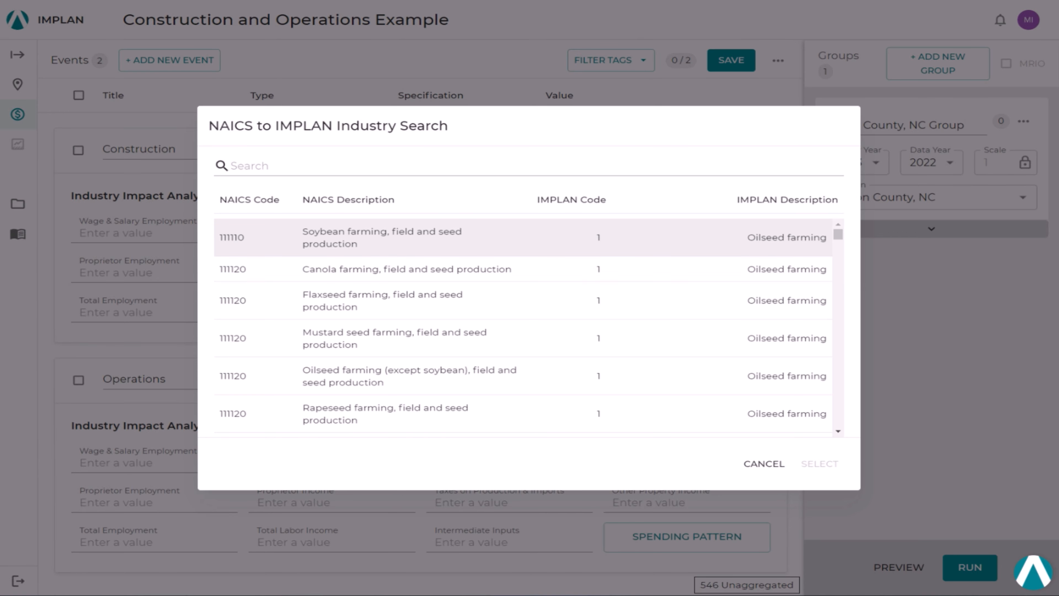
pyautogui.click(321, 171)
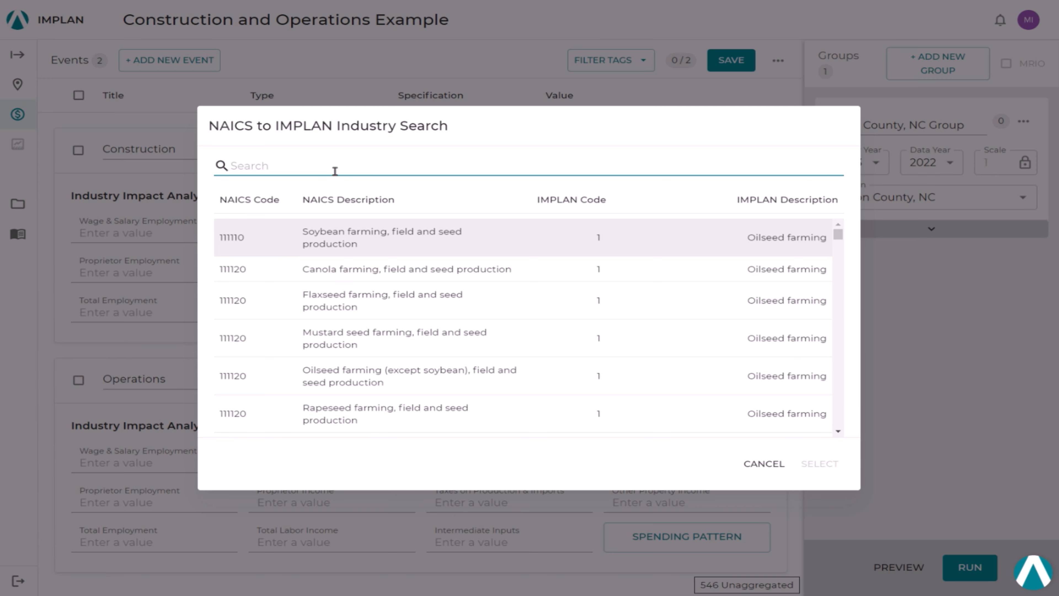
pyautogui.write('Adhe')
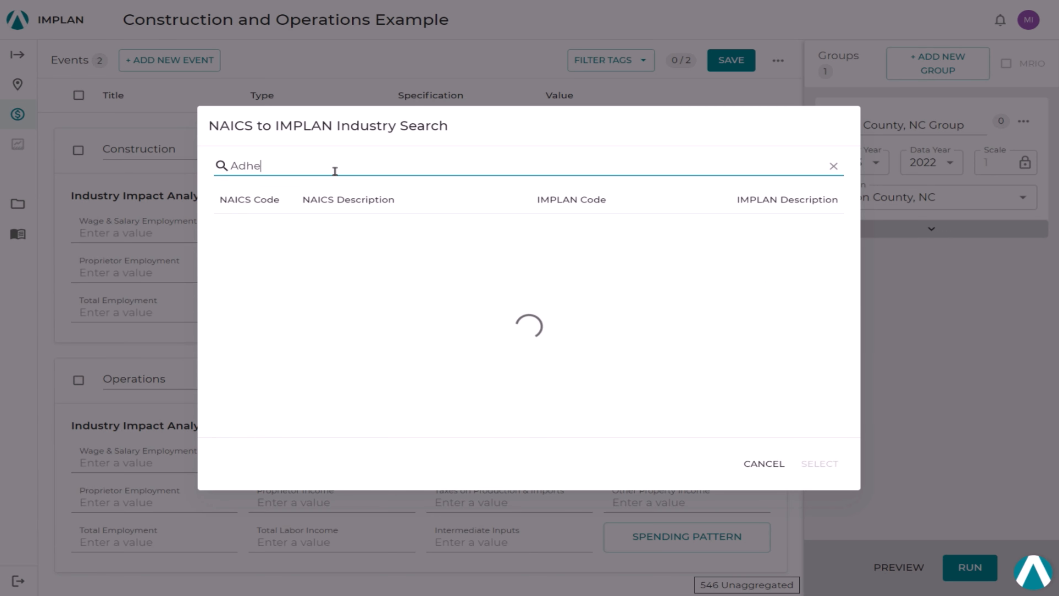
pyautogui.write('sive manufacturing')
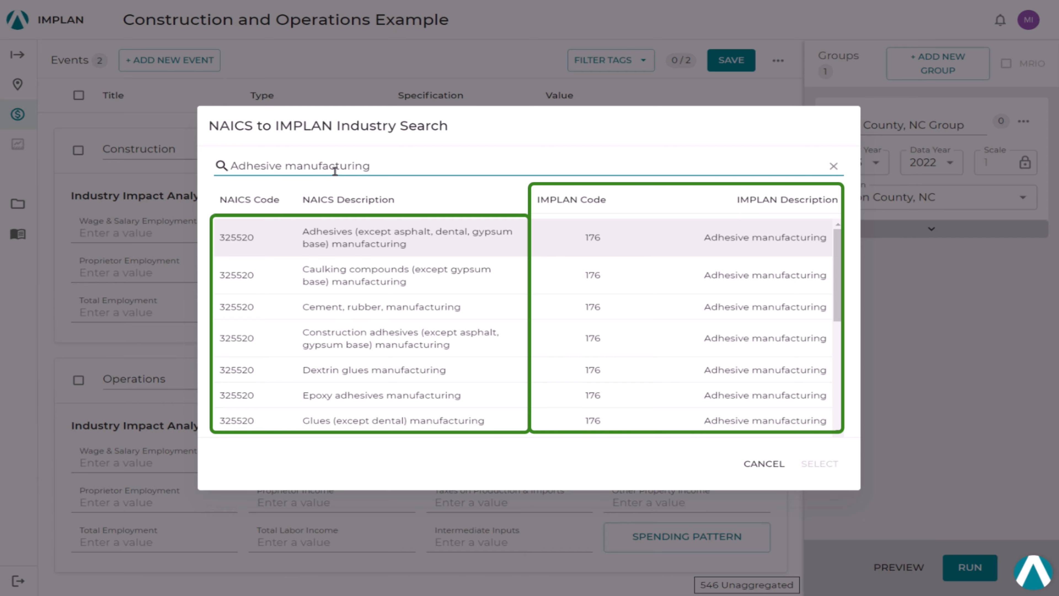
pyautogui.click(402, 287)
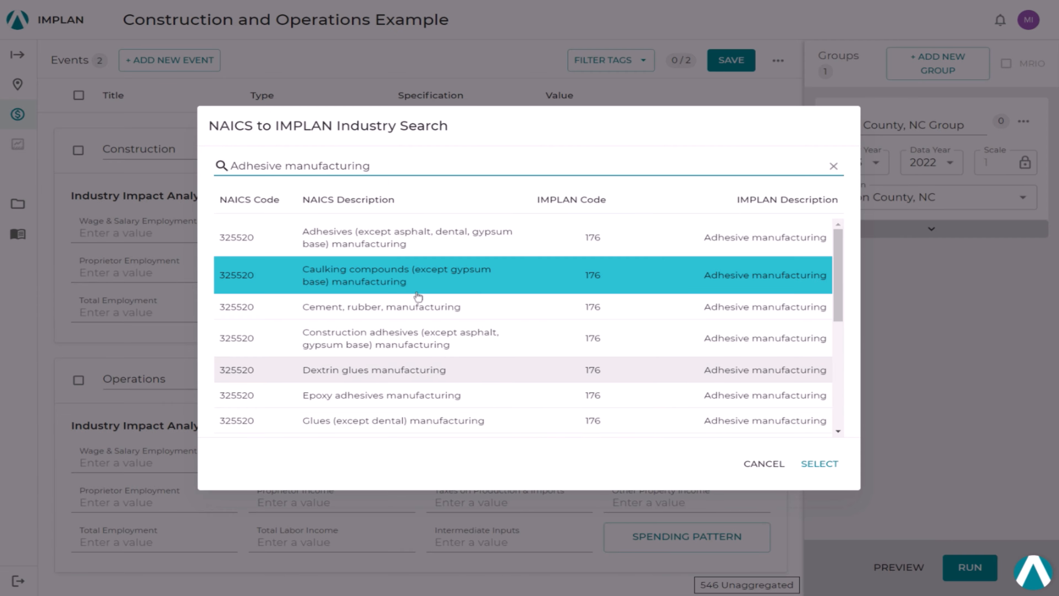
pyautogui.click(809, 464)
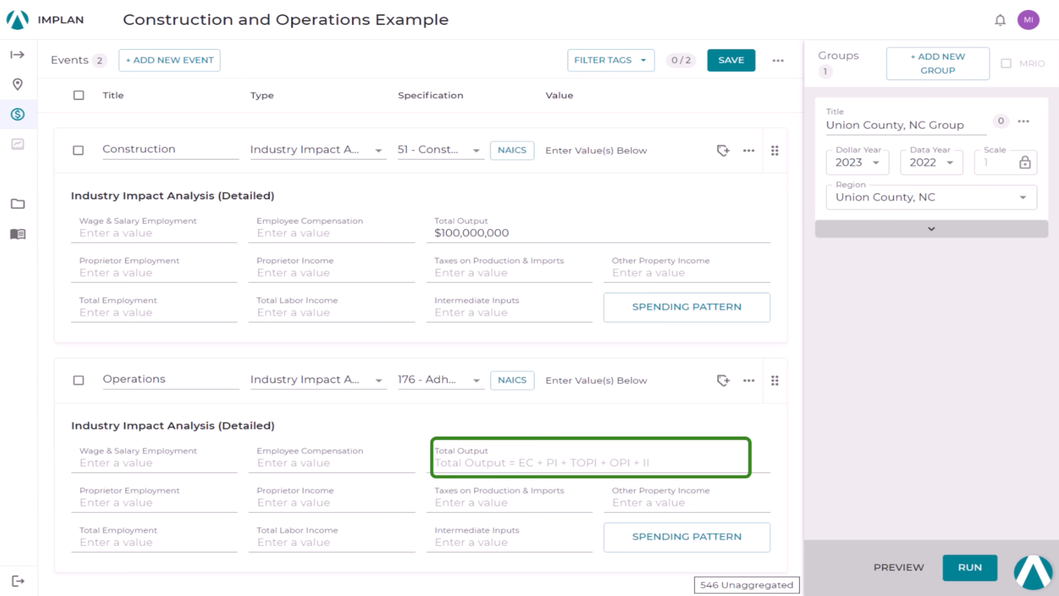
# Step: Fill in the Operations event with total output $50,000,000, wage and salary employment 200, proprietor employment 0 and proprietor income $0
pyautogui.click(463, 471)
pyautogui.write('50,000,000')
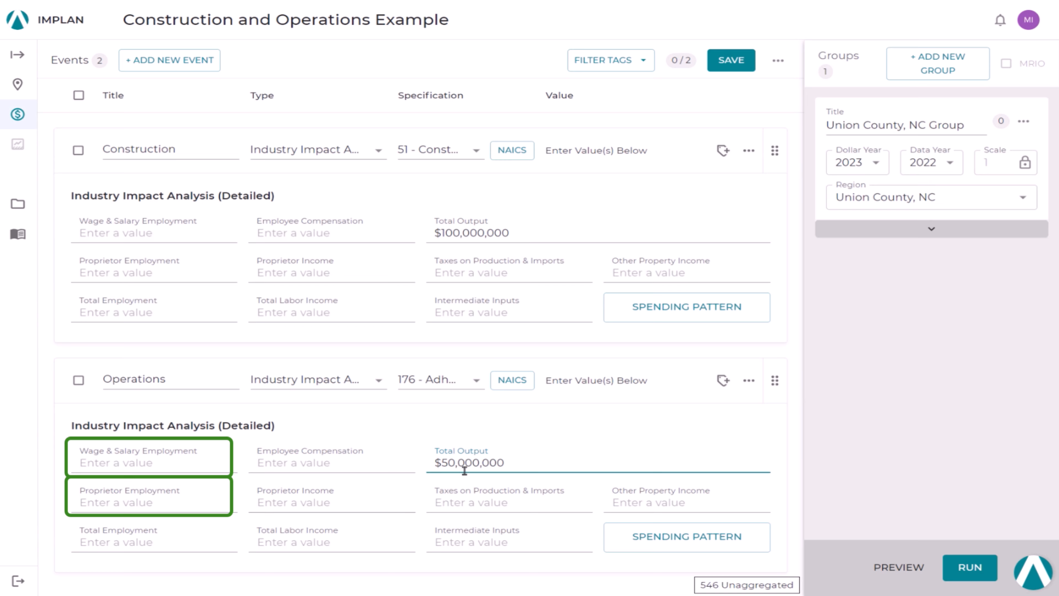
pyautogui.click(154, 463)
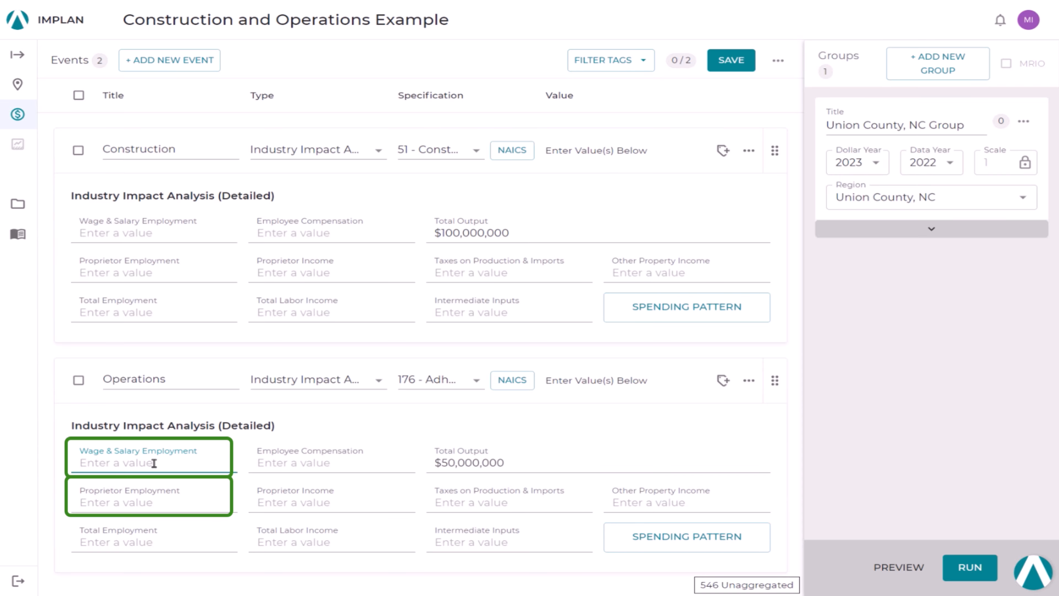
pyautogui.write('200')
pyautogui.click(142, 500)
pyautogui.write('0')
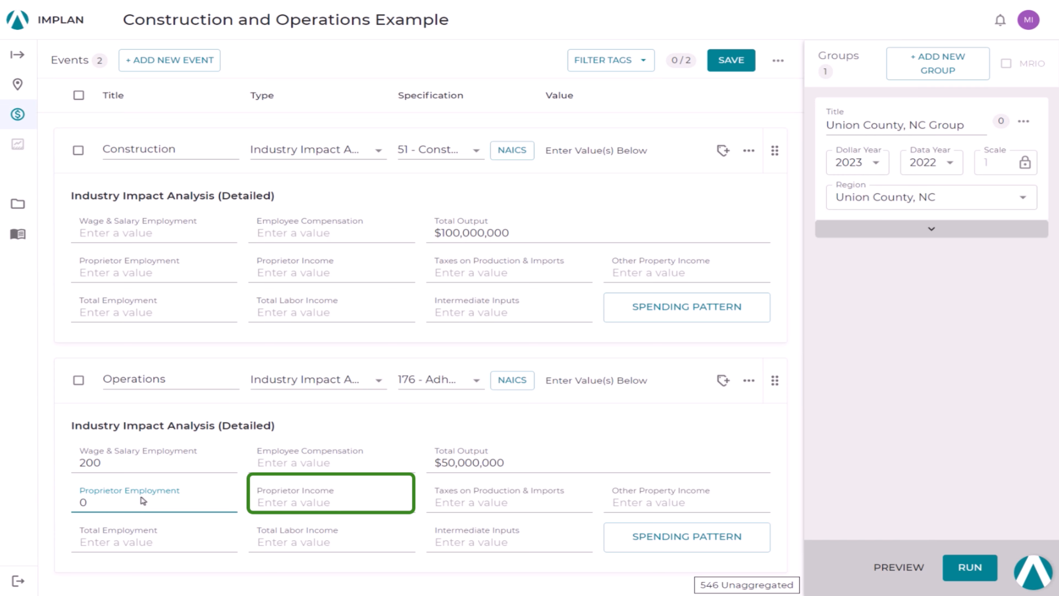
pyautogui.click(266, 502)
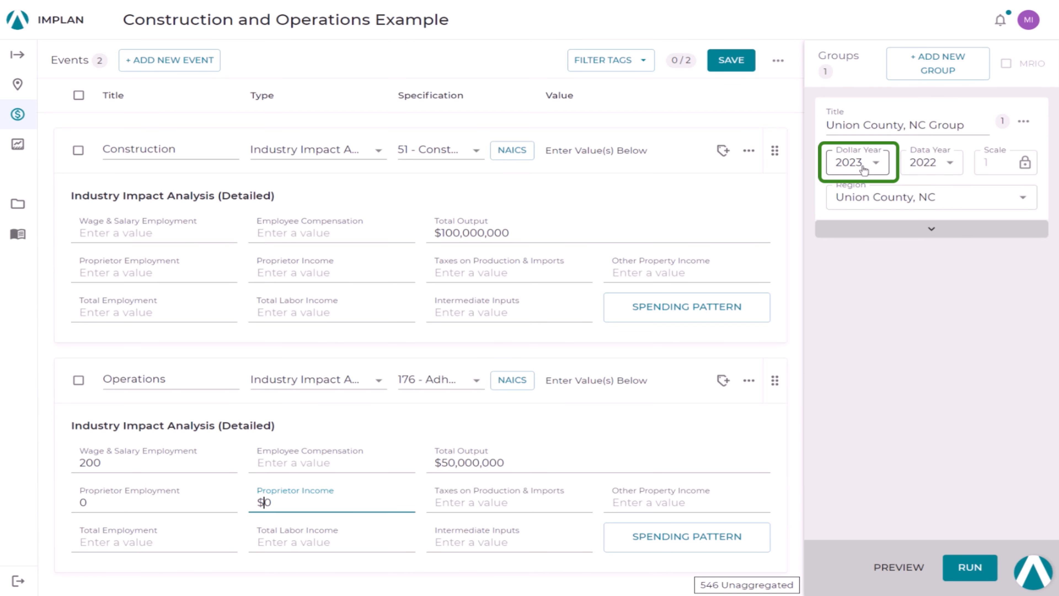
# Step: Set the Union County, NC group's dollar year to 2024 and duplicate the group with dollar year 2025 for the copy
pyautogui.click(864, 171)
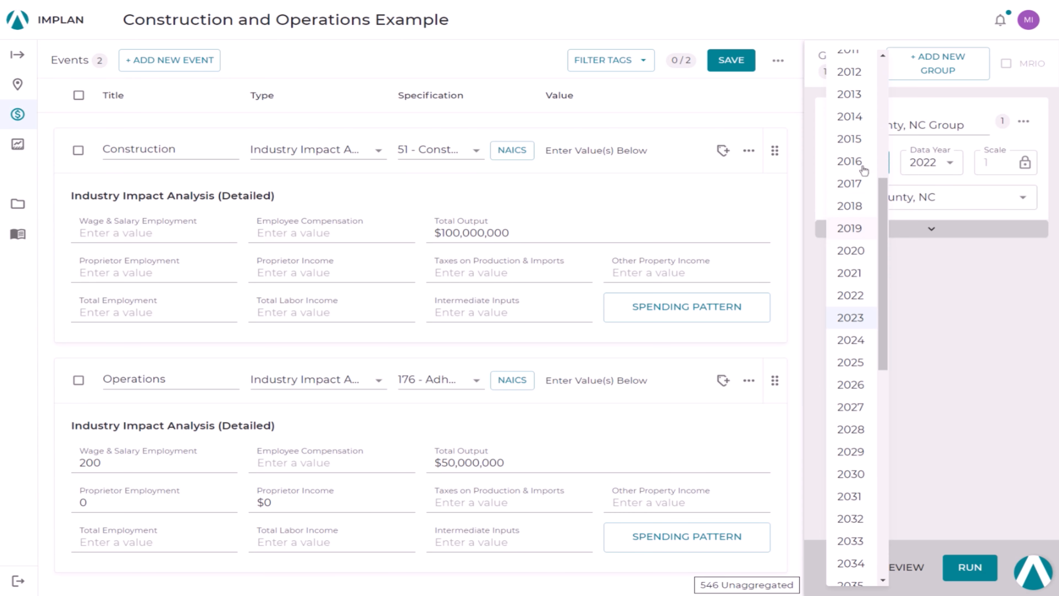
pyautogui.click(859, 341)
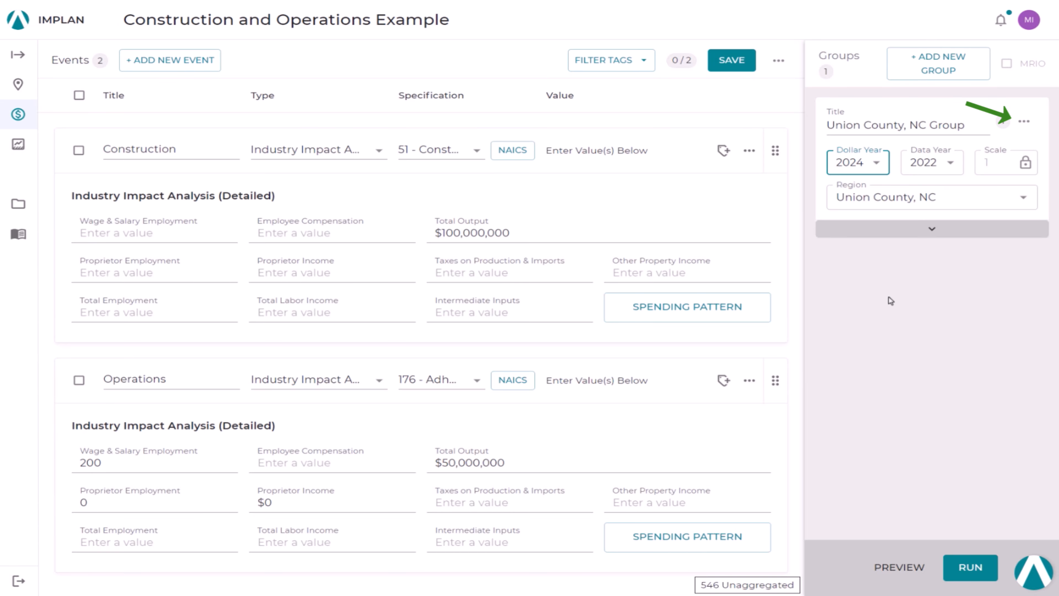
pyautogui.click(1027, 123)
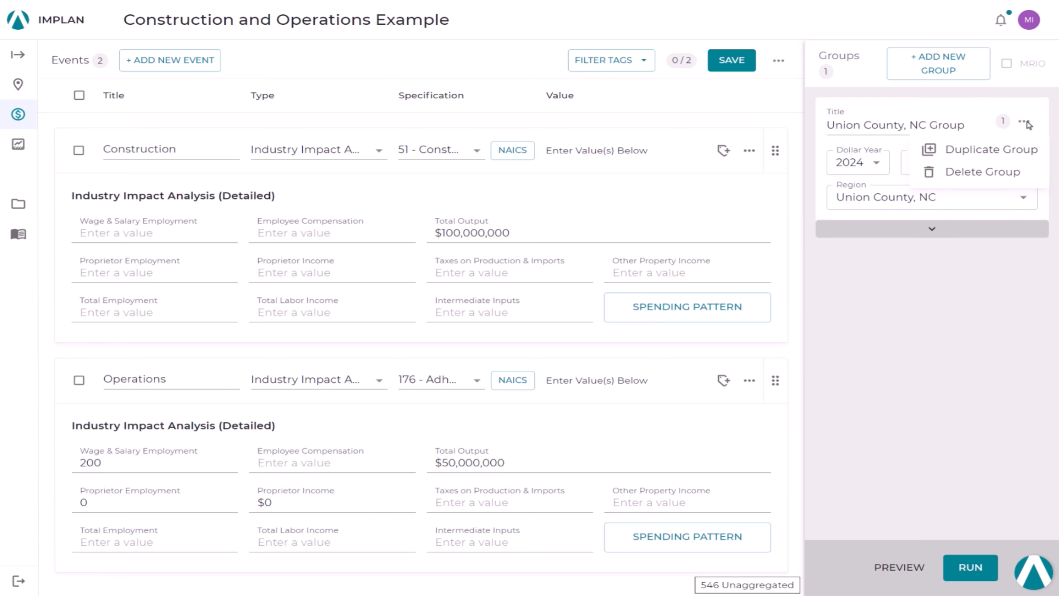
pyautogui.click(1022, 153)
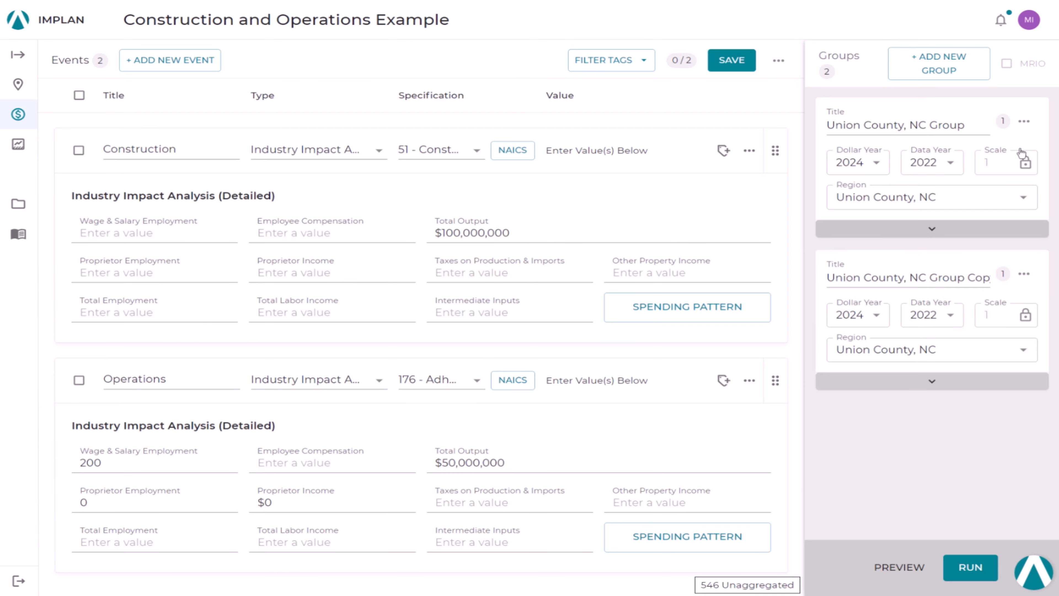
pyautogui.click(879, 316)
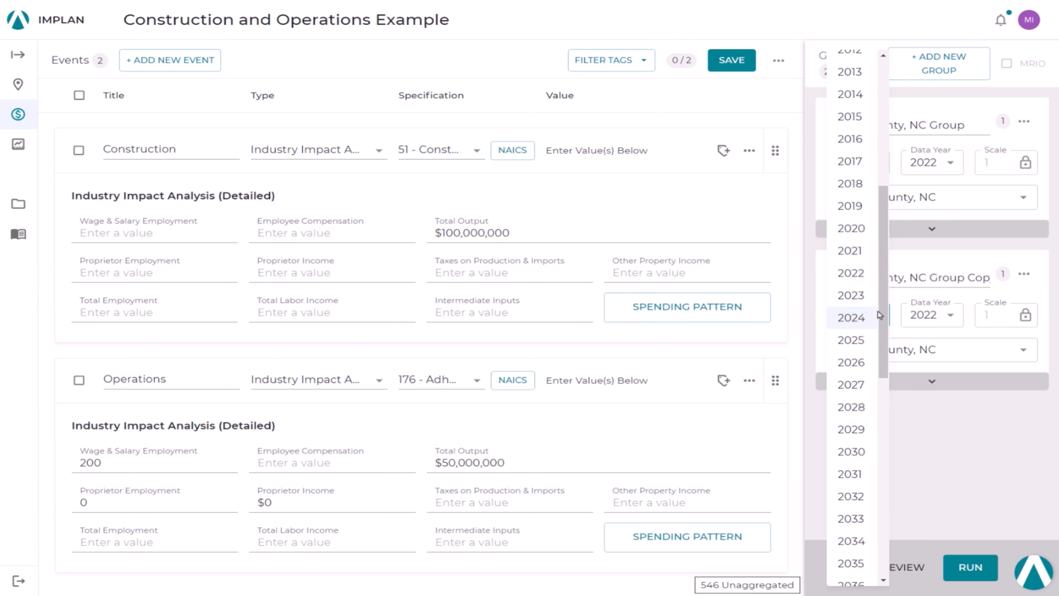
pyautogui.click(862, 340)
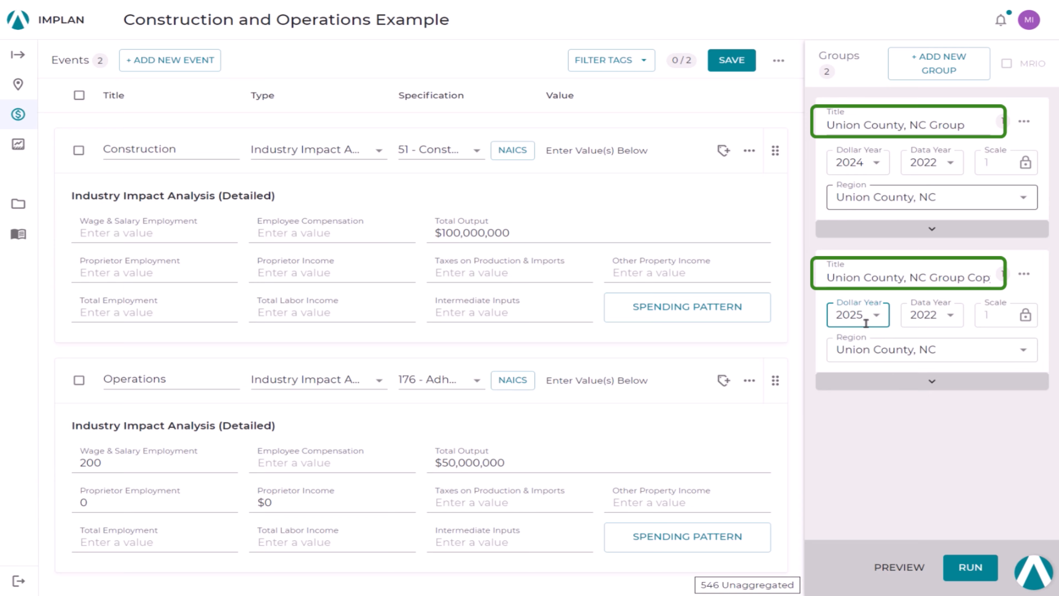
# Step: Rename the 2024 group as "Construction" and the 2025 group as "Operations"
pyautogui.doubleClick(933, 126)
pyautogui.click(932, 125)
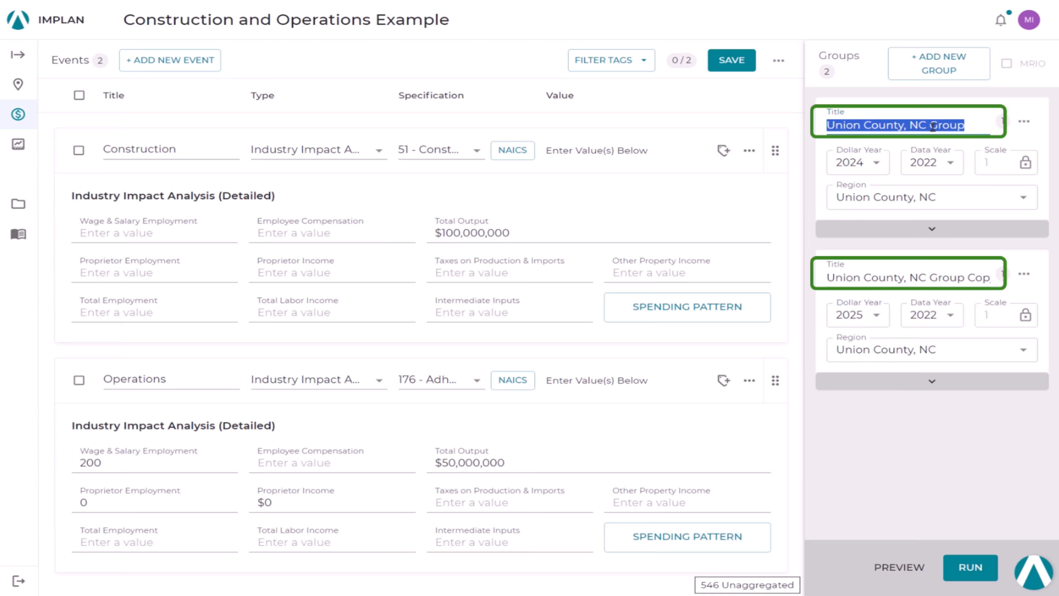
pyautogui.write('Const')
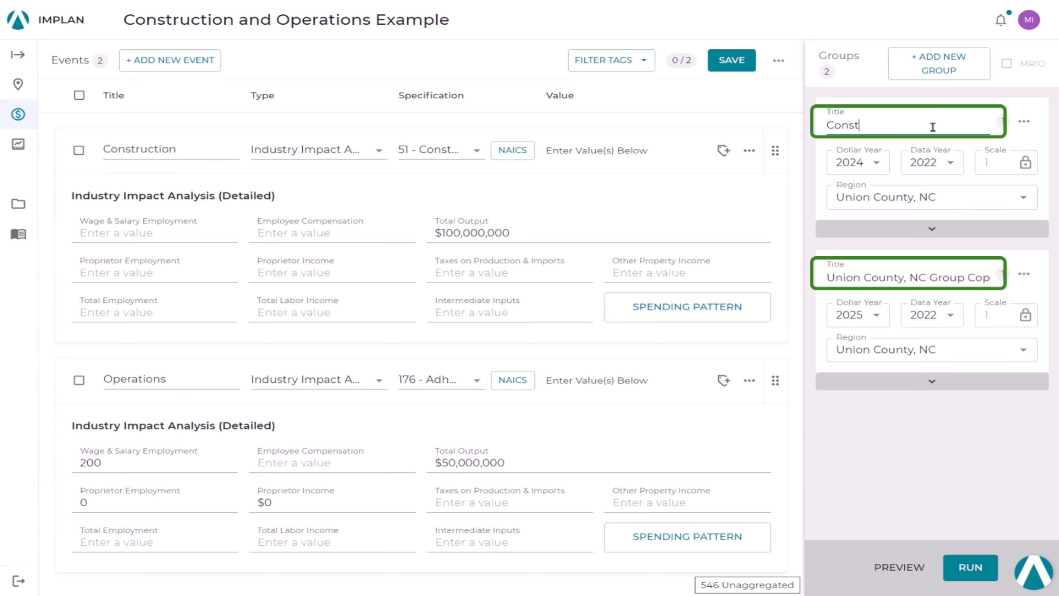
pyautogui.write('ruction')
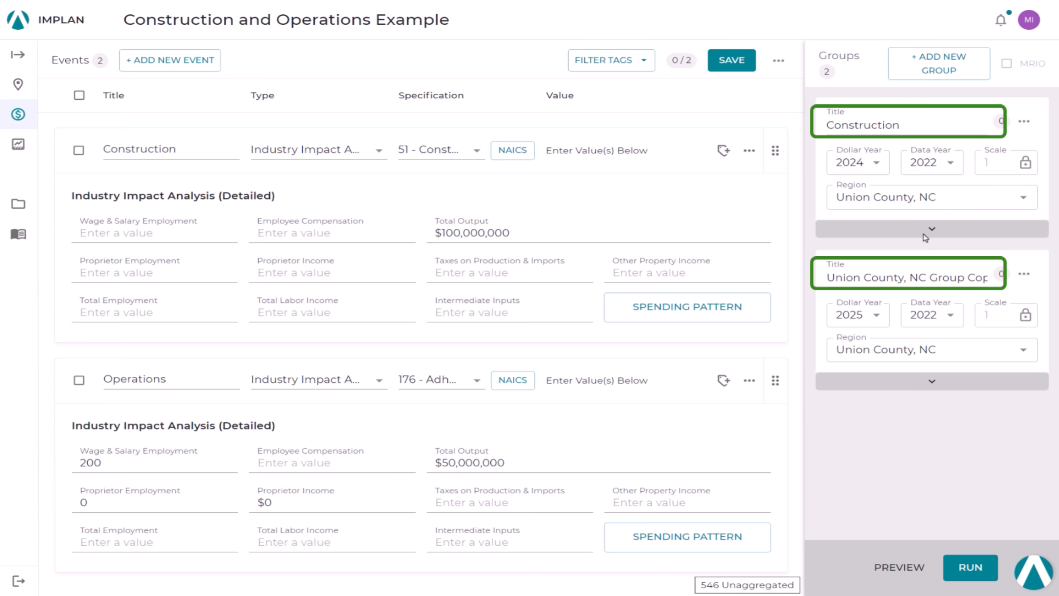
pyautogui.tripleClick(920, 275)
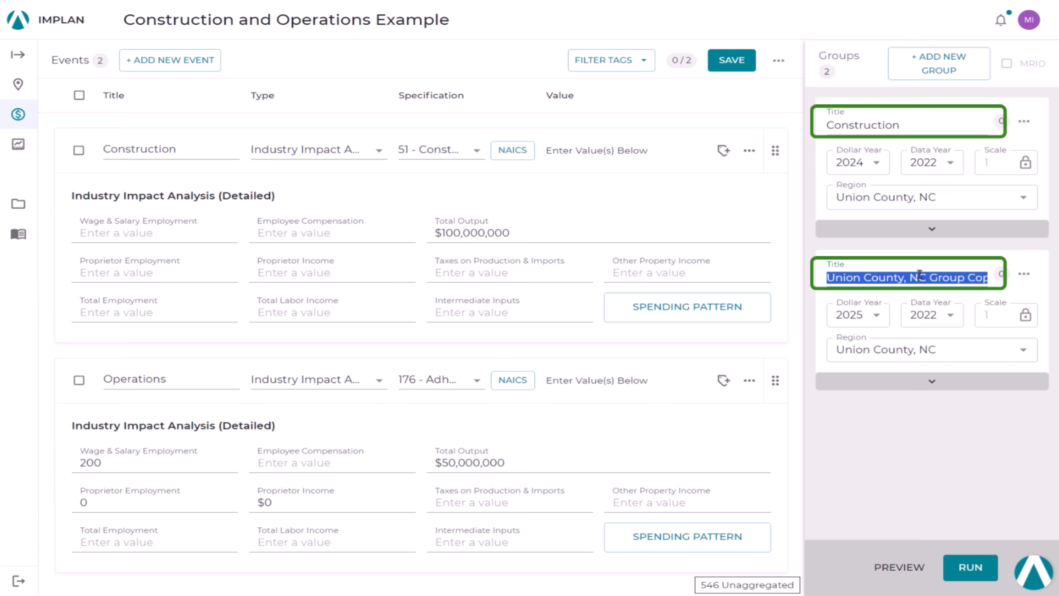
pyautogui.write('Operations')
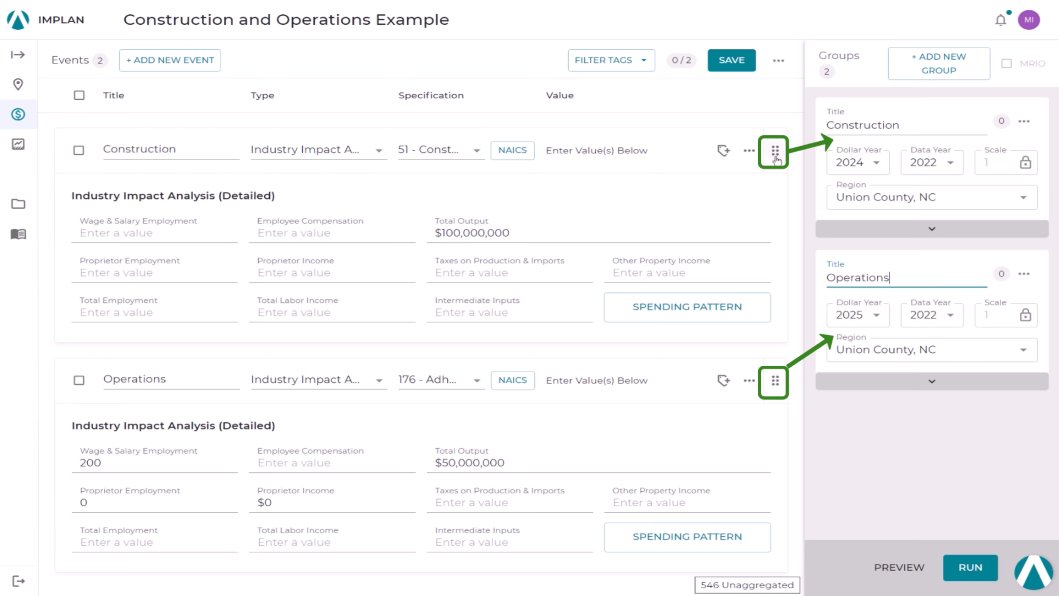
# Step: Add the Construction event to the Construction group and the Operations event to the Operations group, and run the impact analysis
pyautogui.moveTo(776, 150); pyautogui.dragTo(922, 160)
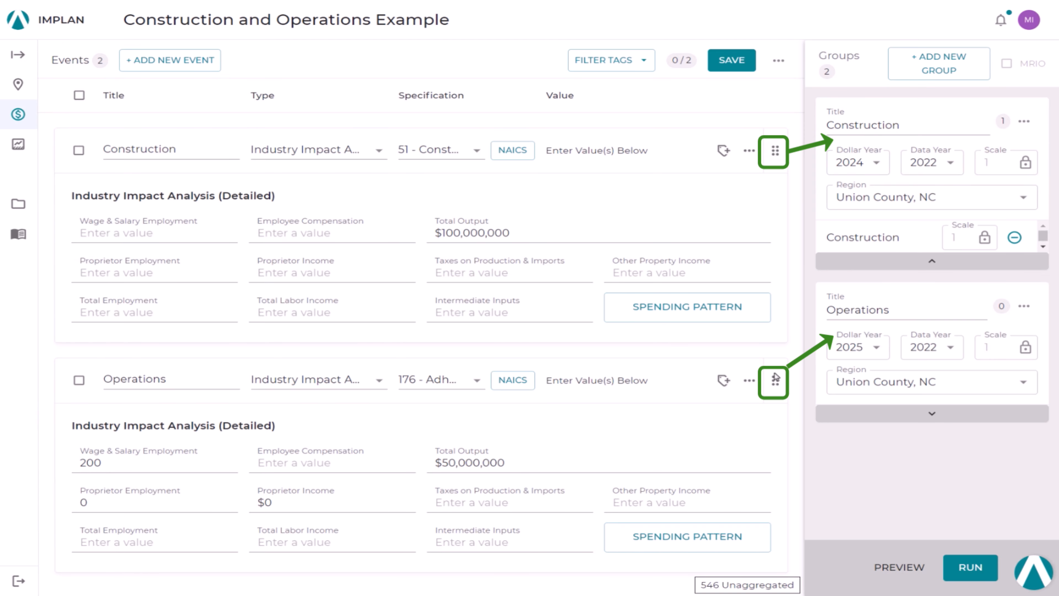
pyautogui.moveTo(773, 381); pyautogui.dragTo(892, 366)
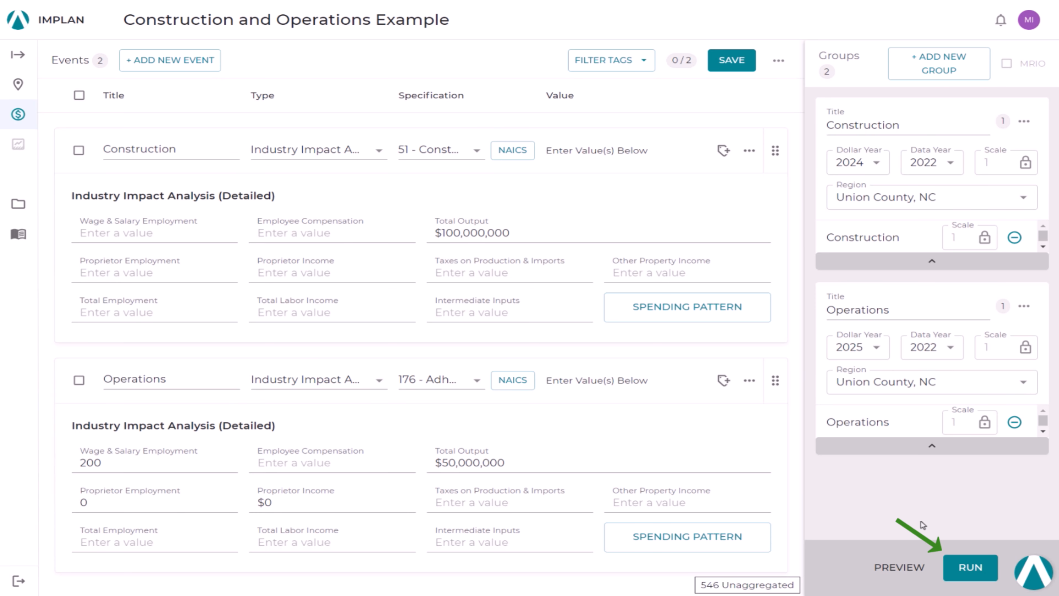
pyautogui.click(971, 567)
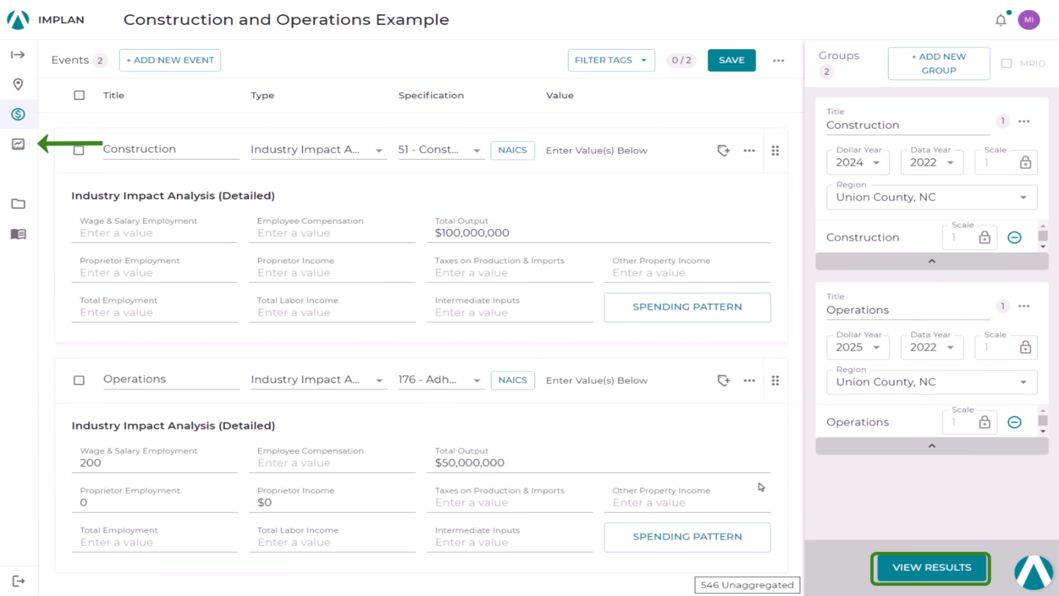
# Step: Open the impact results and filter the overview to the Construction event with dollar year 2024
pyautogui.click(922, 567)
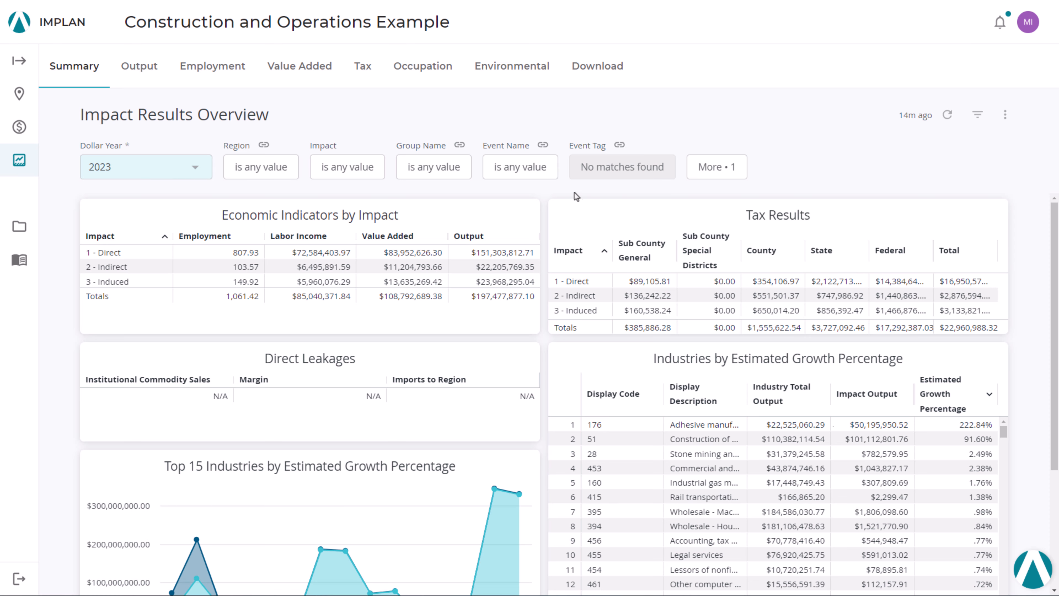
pyautogui.click(527, 174)
pyautogui.click(530, 211)
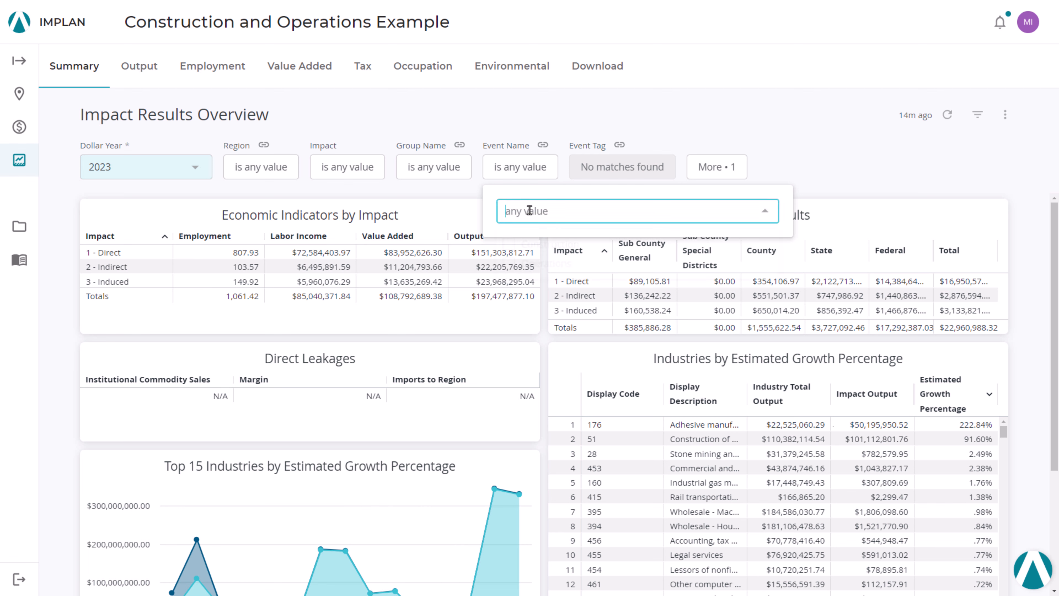
pyautogui.click(509, 245)
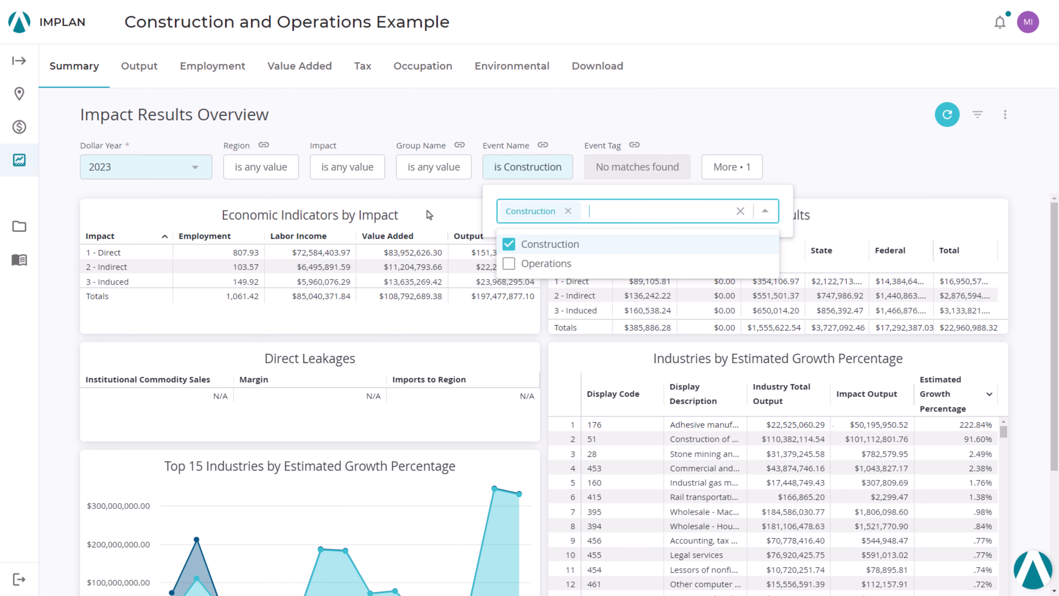
pyautogui.click(203, 172)
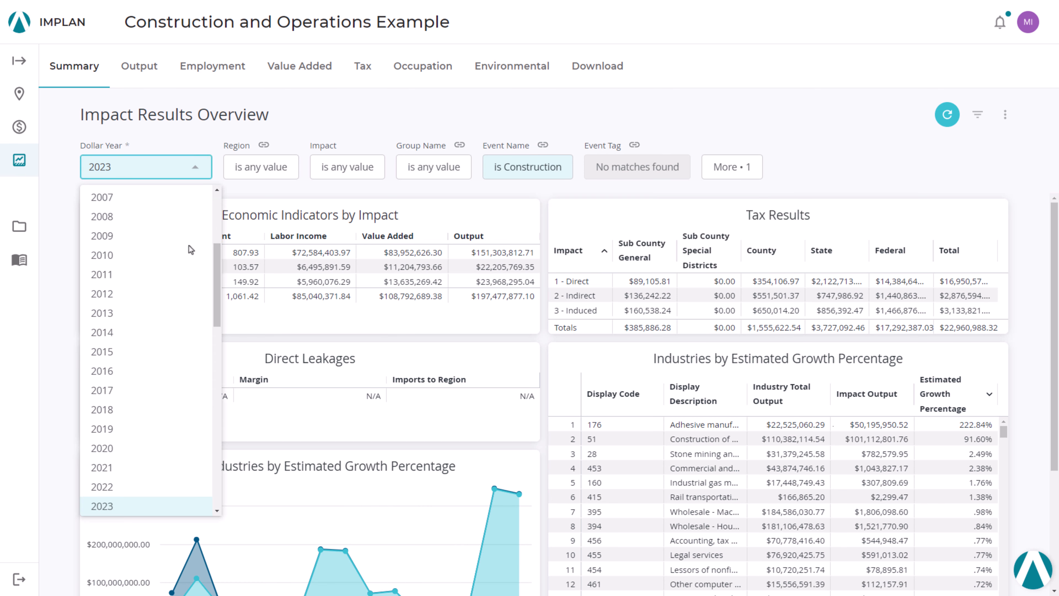
pyautogui.scroll(-3, 165, 343)
pyautogui.click(139, 415)
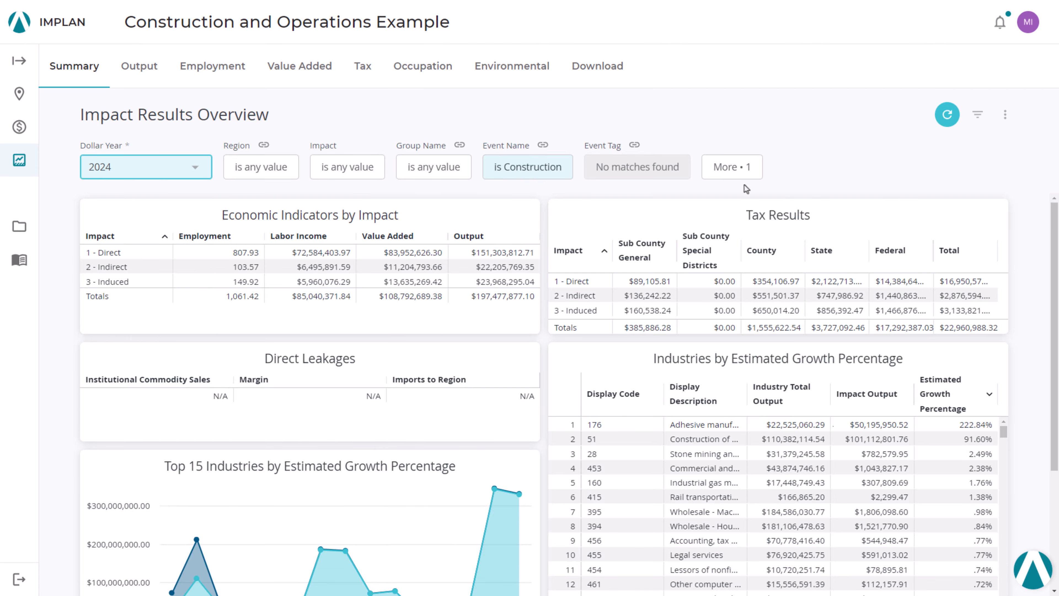
pyautogui.click(948, 125)
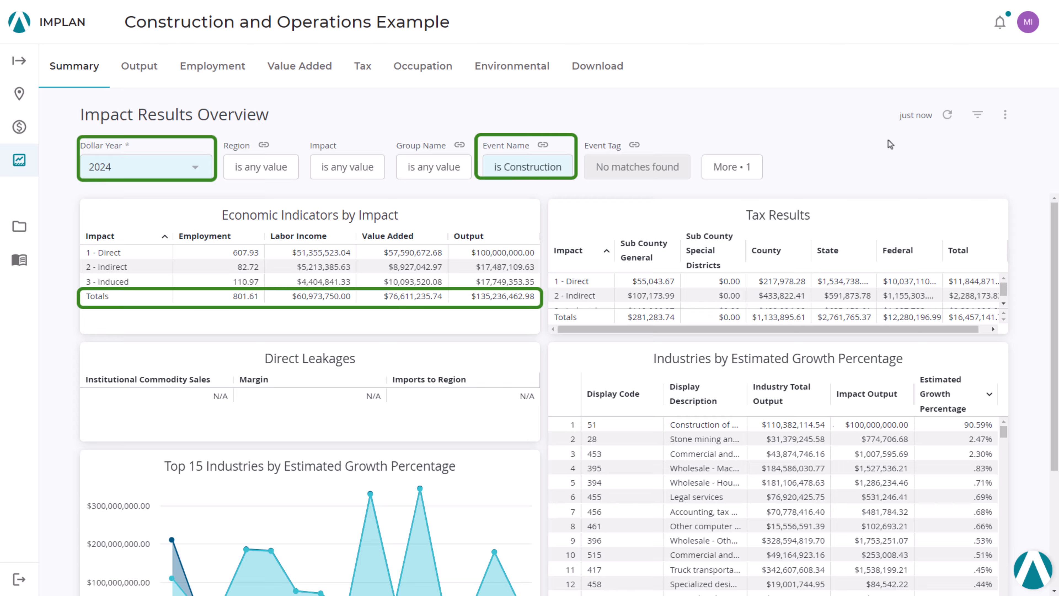
# Step: Switch the results overview filters to the Operations event and dollar year 2025, and refresh the results
pyautogui.click(541, 167)
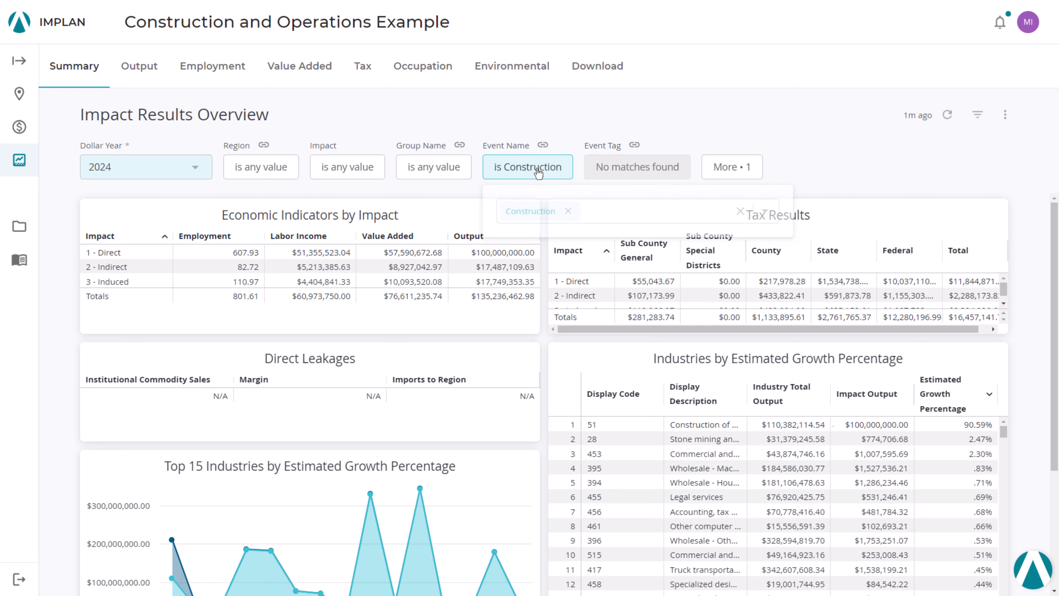
pyautogui.click(568, 211)
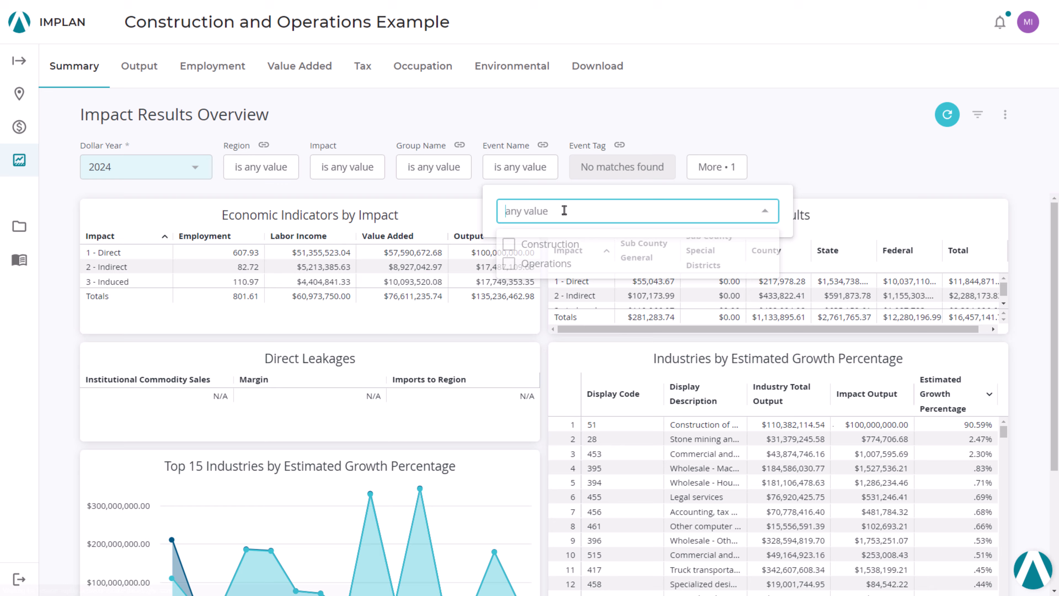
pyautogui.click(564, 264)
pyautogui.click(195, 169)
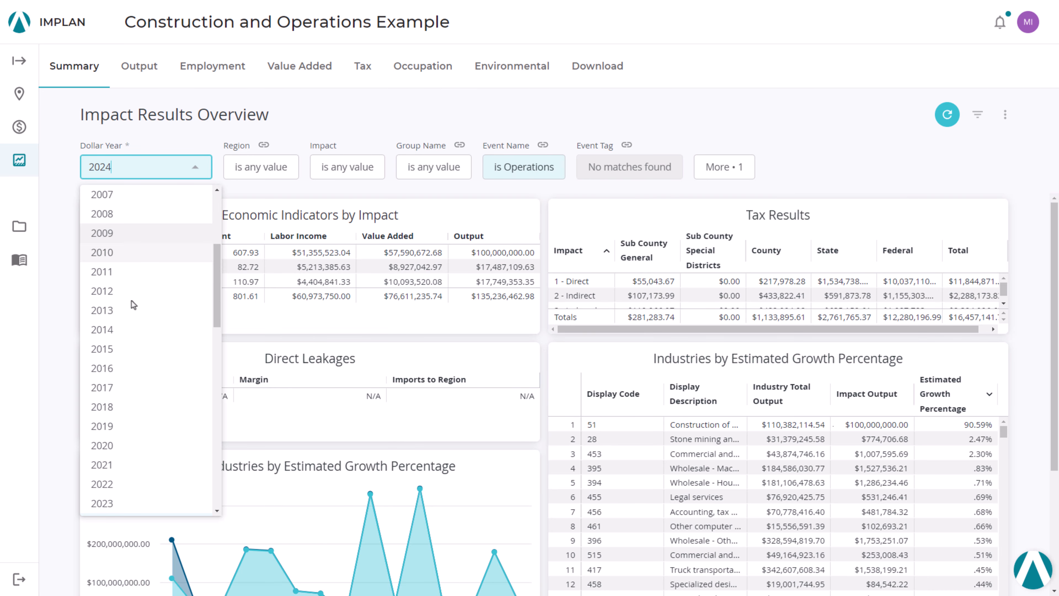
pyautogui.scroll(-4, 146, 397)
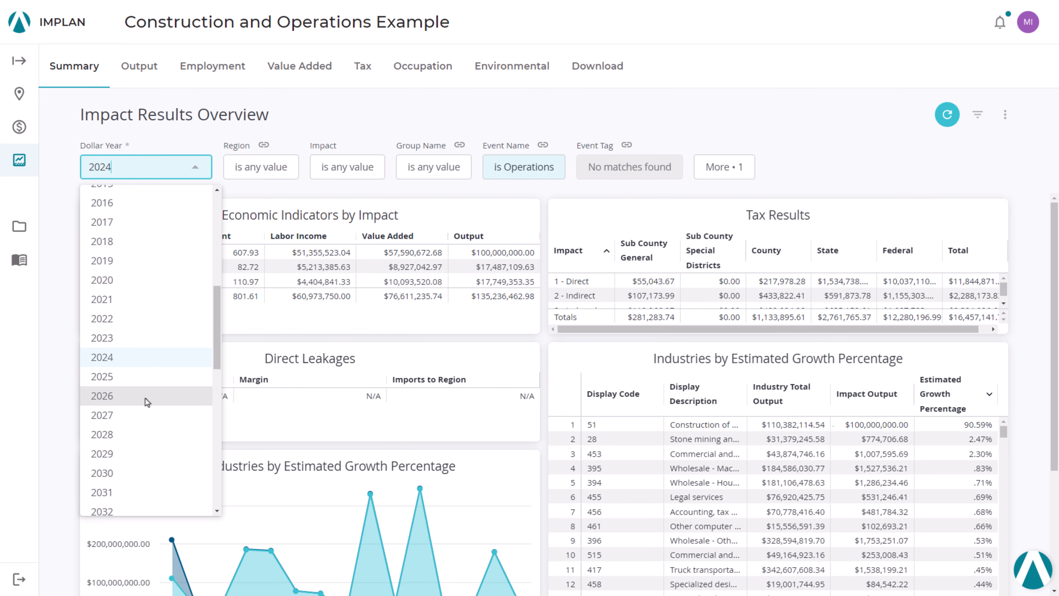
pyautogui.click(143, 377)
pyautogui.click(947, 124)
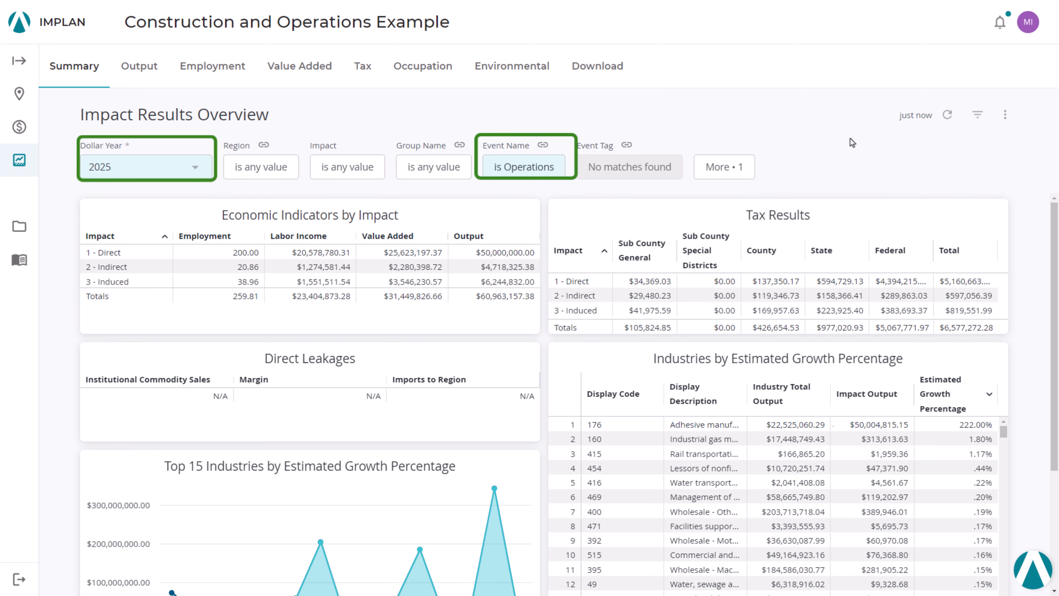